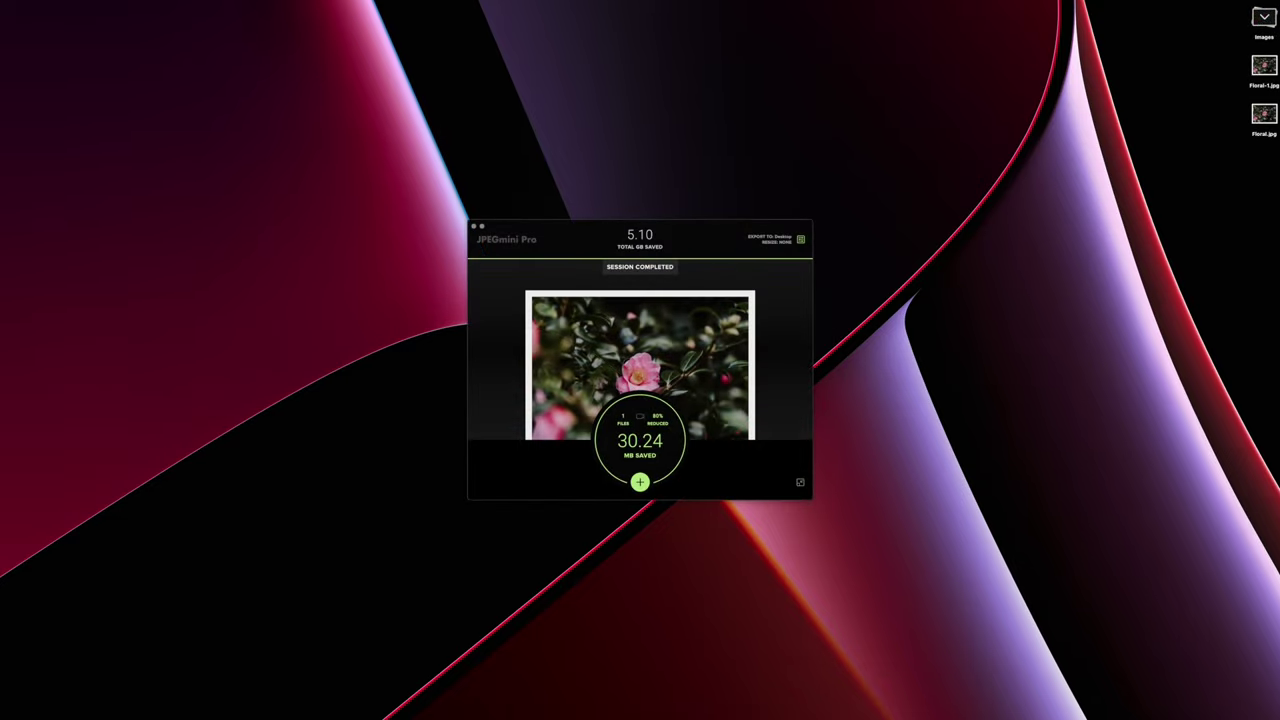
# Step: Drag photos onto JPEGmini Pro's empty 'Drop files/folders here' zone for compression
pyautogui.moveTo(658, 690); pyautogui.dragTo(642, 338)
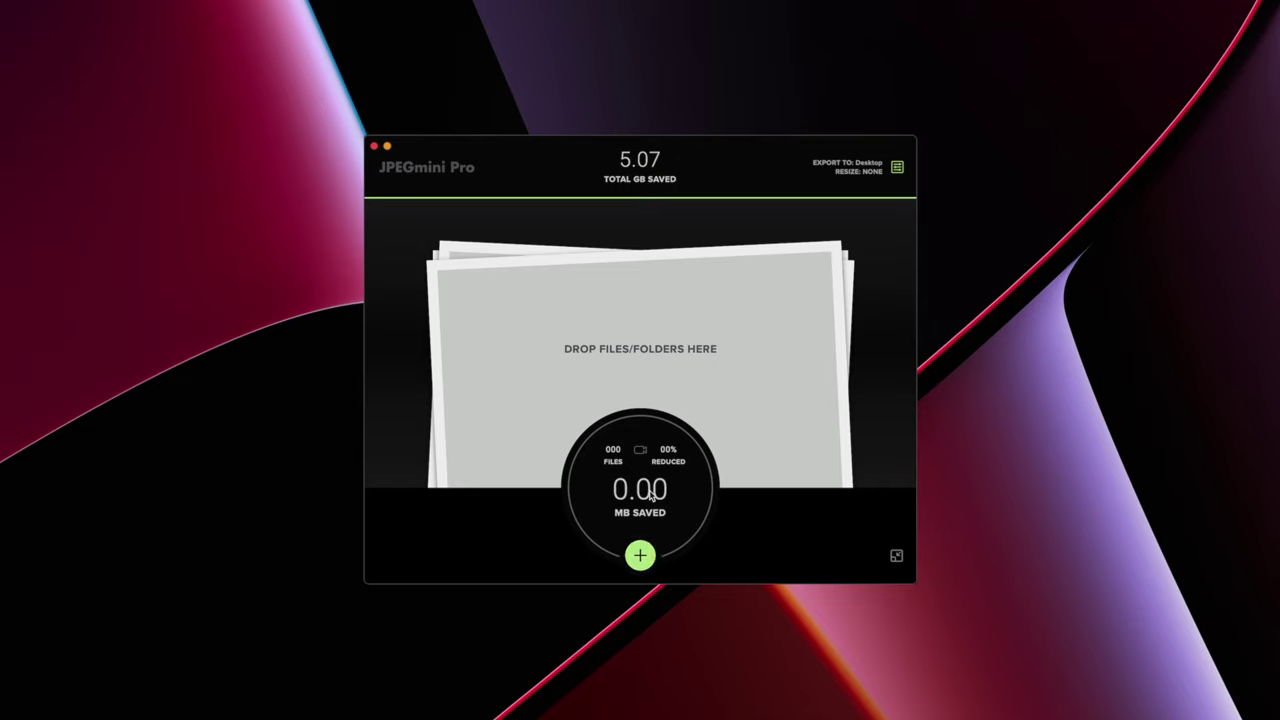
pyautogui.click(896, 557)
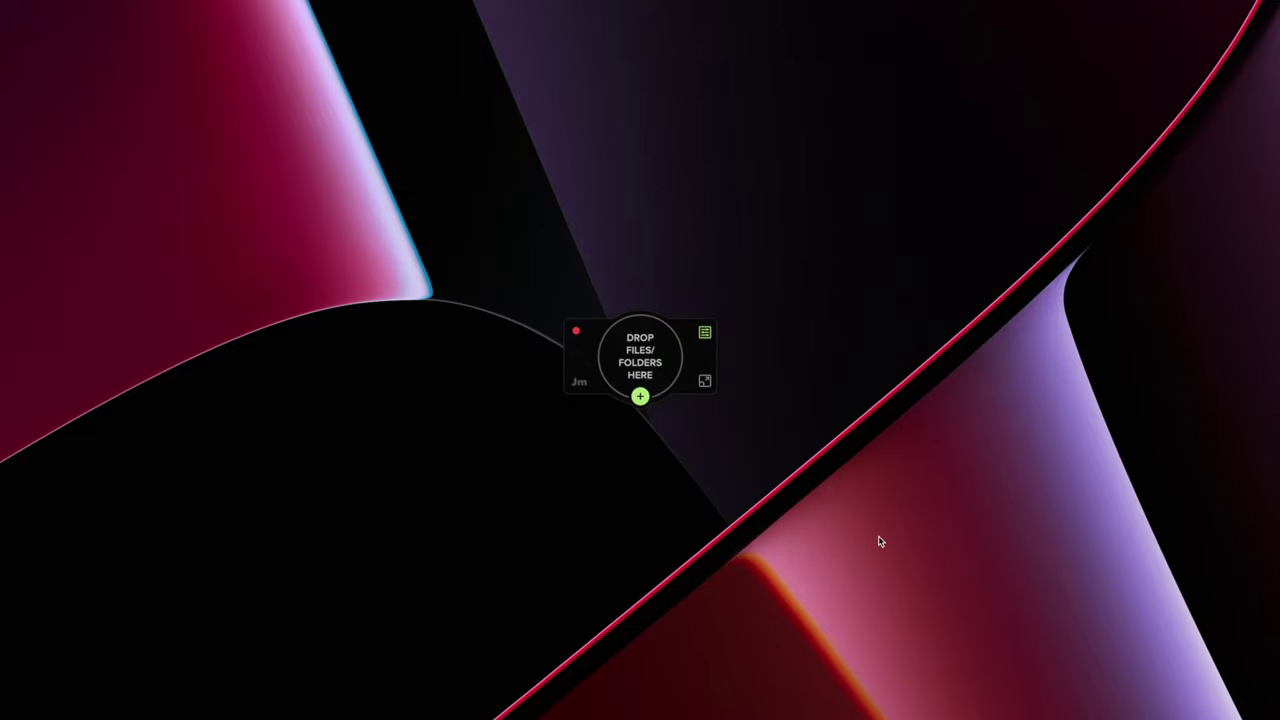
pyautogui.click(705, 382)
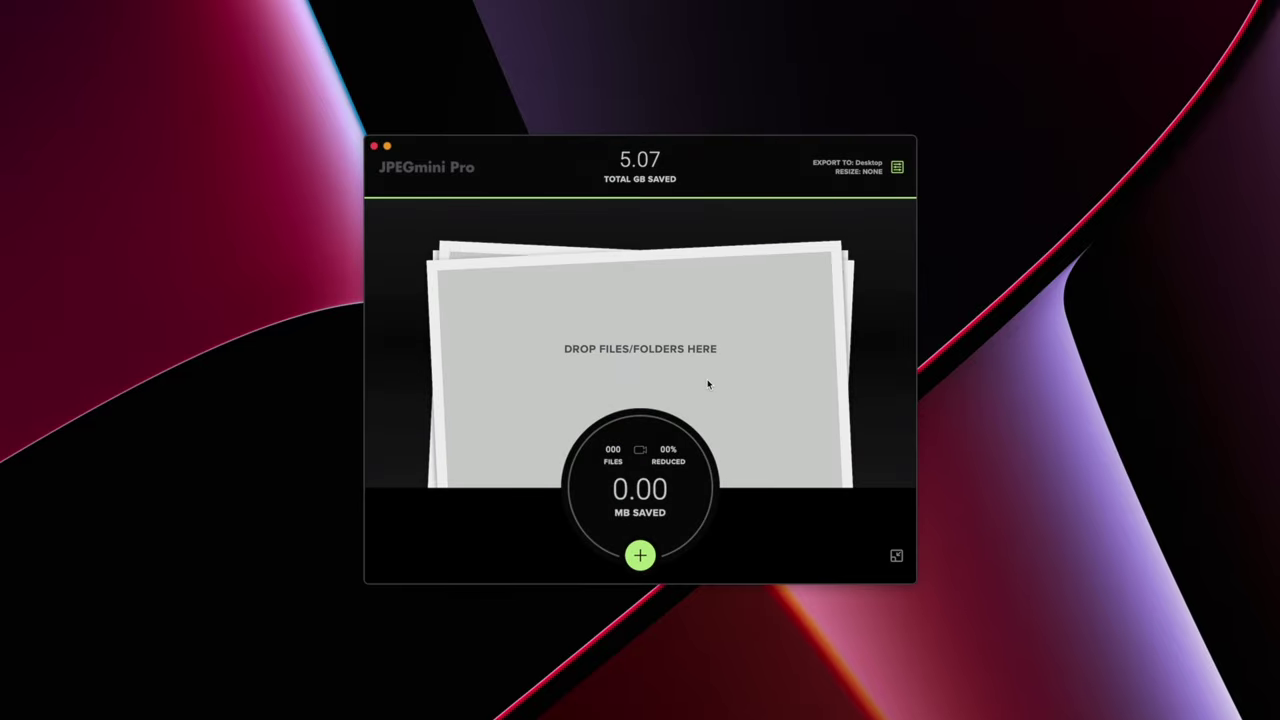
pyautogui.click(898, 168)
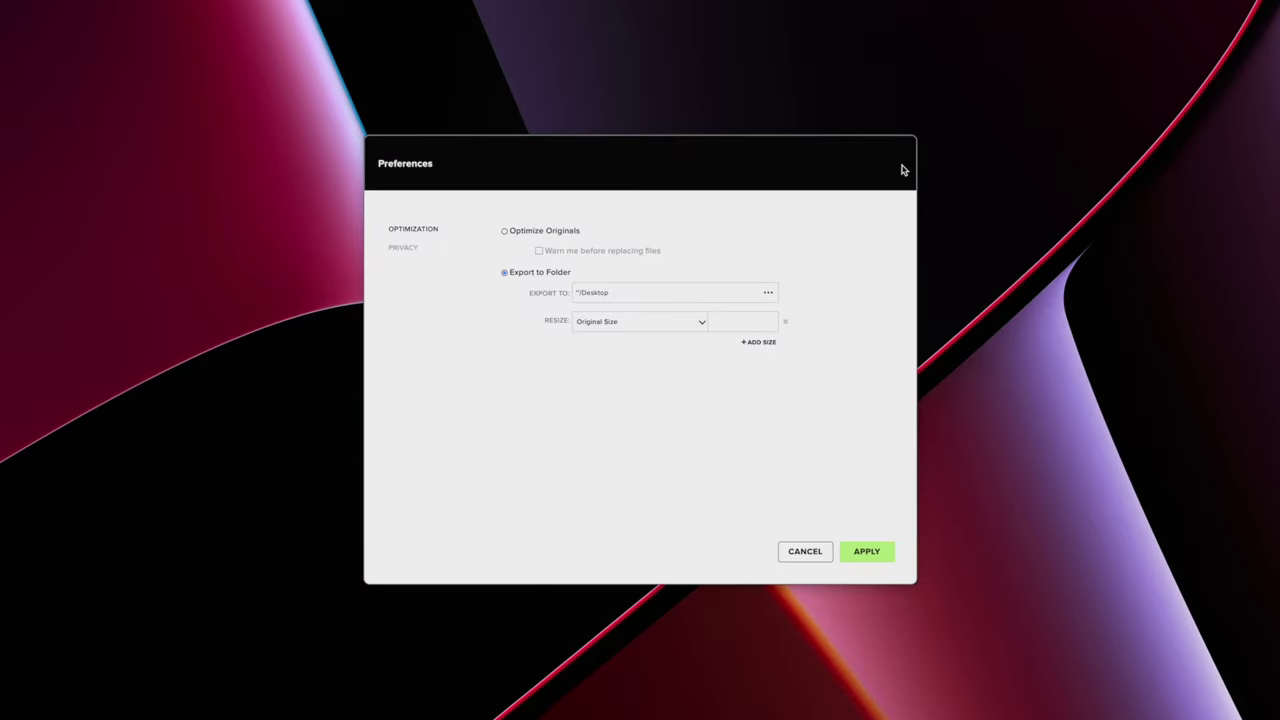
pyautogui.click(506, 232)
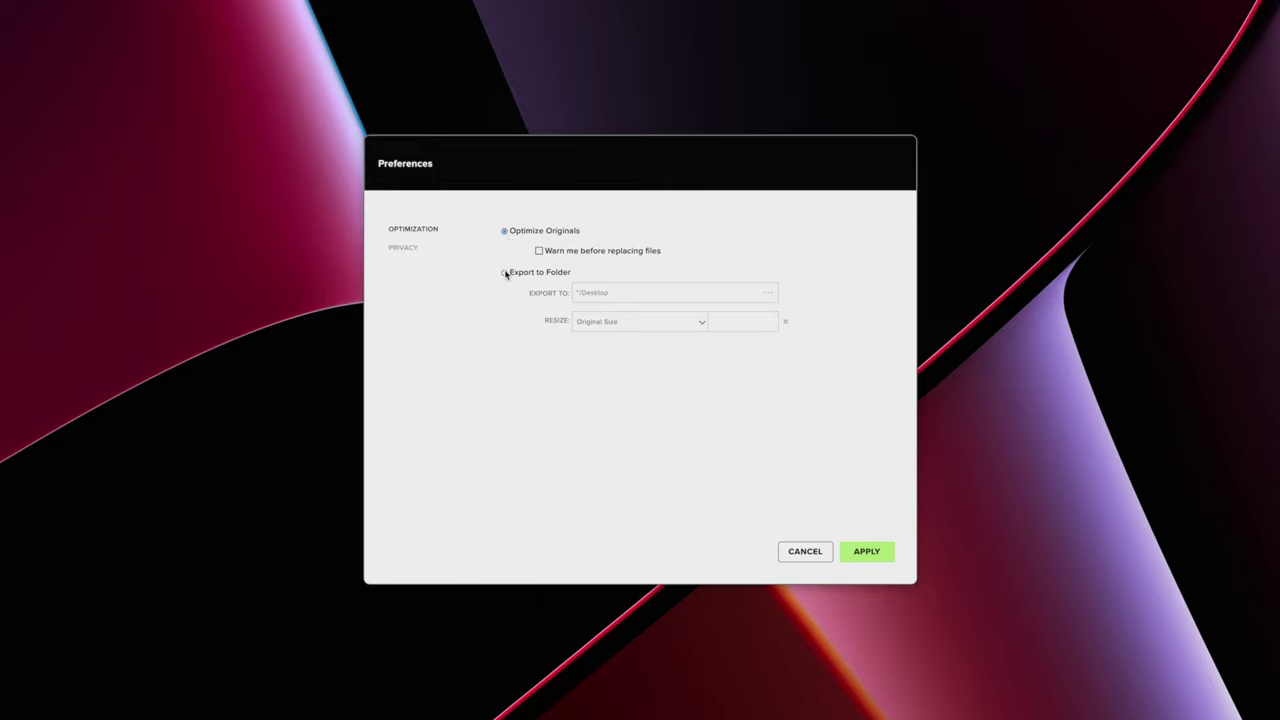
pyautogui.click(505, 273)
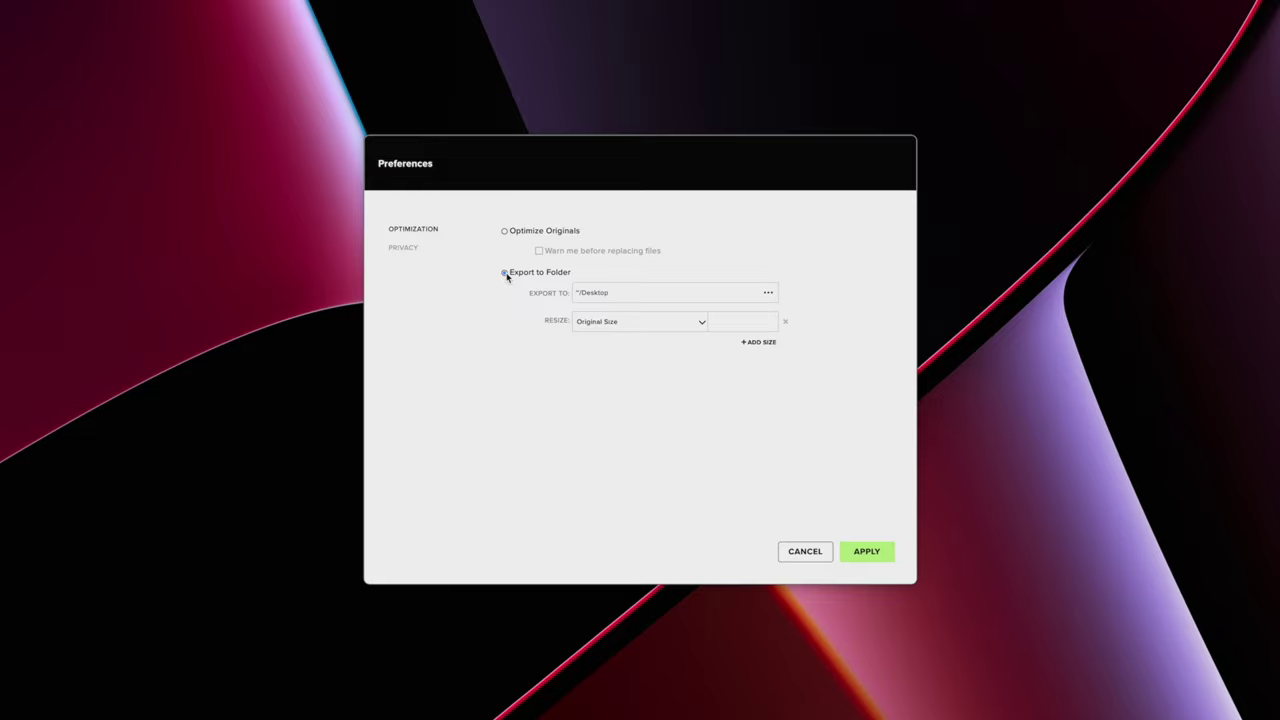
pyautogui.click(692, 324)
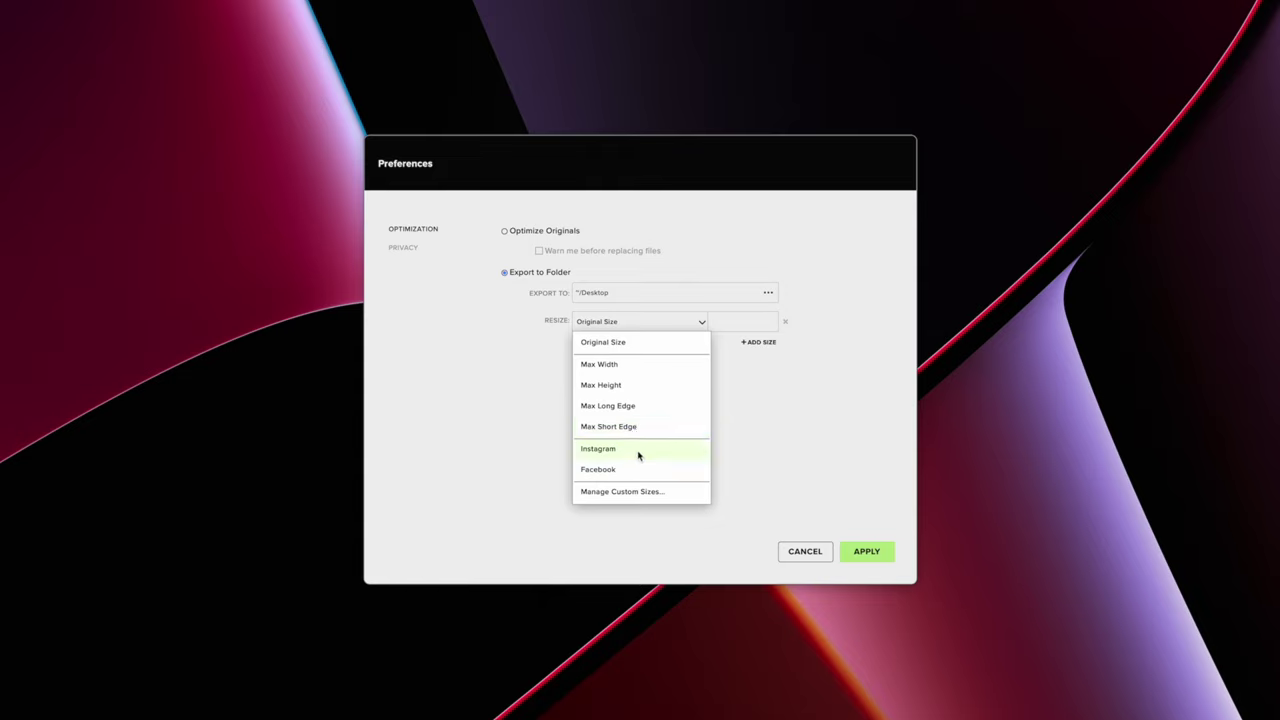
pyautogui.click(621, 344)
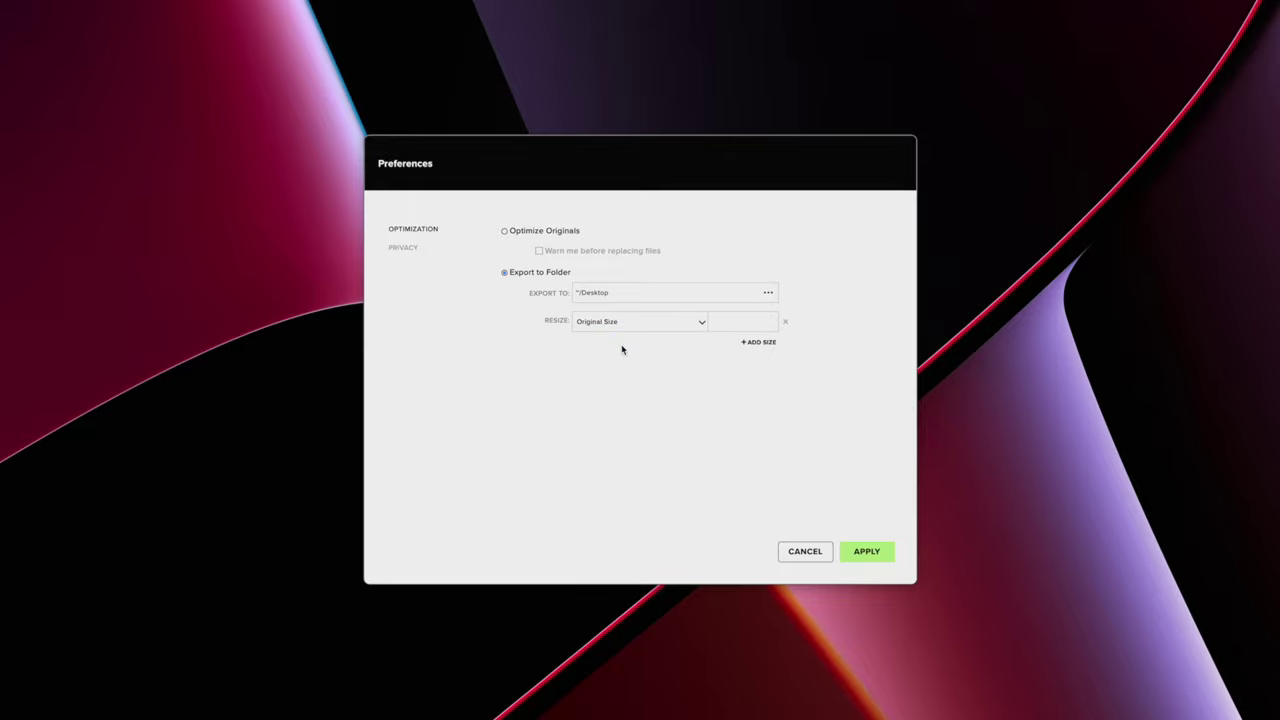
# Step: Apply the preferences and compress Floral.jpg from the Desktop into Floral-1.jpg
pyautogui.click(864, 552)
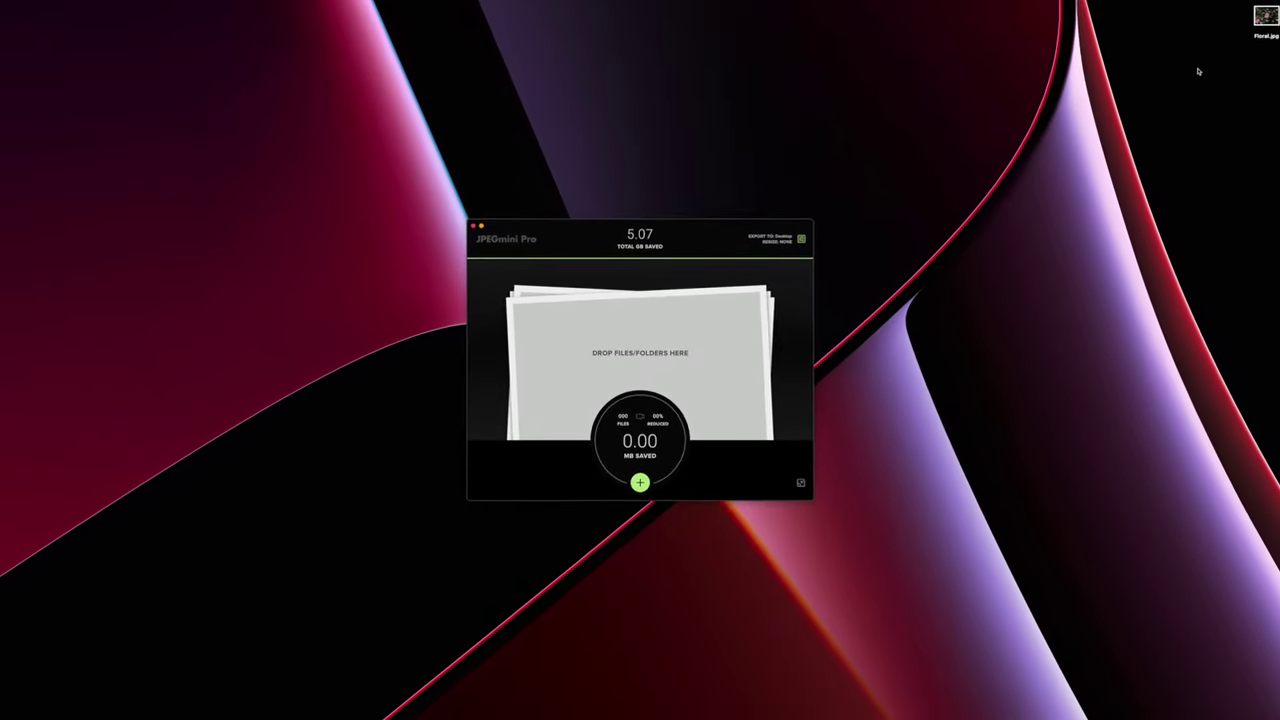
pyautogui.moveTo(1263, 20); pyautogui.dragTo(649, 359)
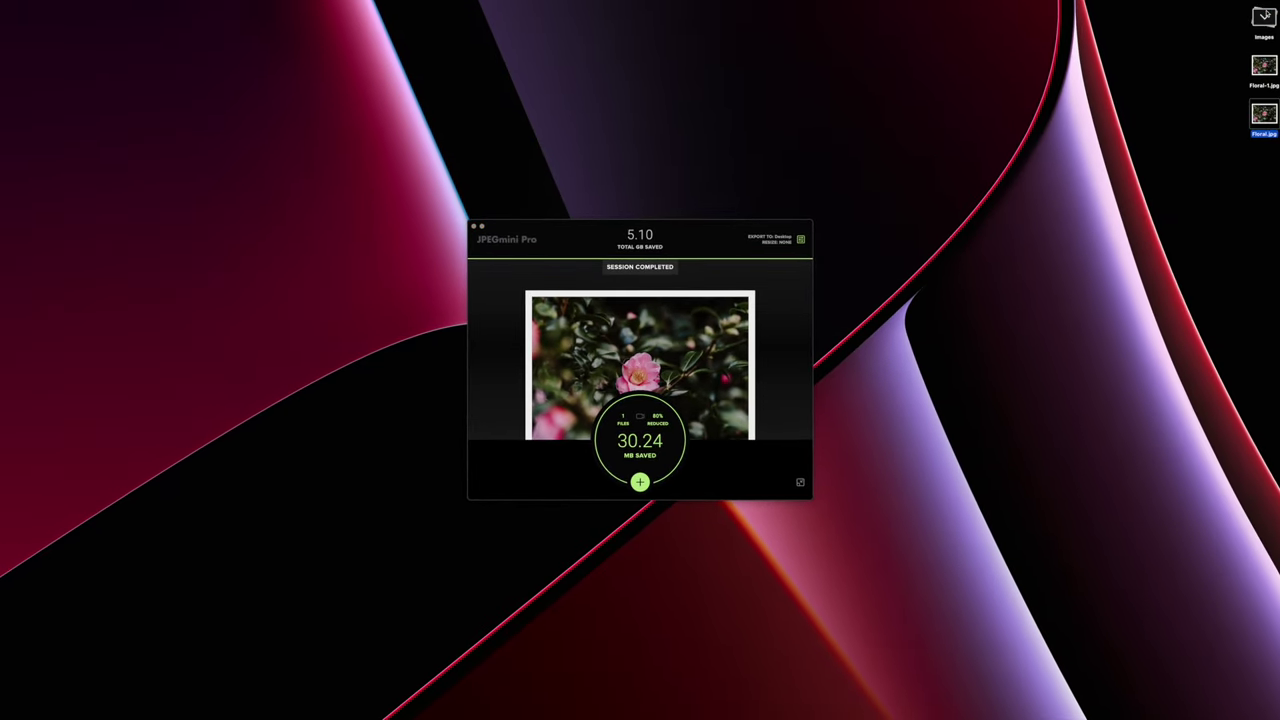
# Step: Compare Get Info for Floral.jpg (38 MB) and Floral-1.jpg (7.7 MB), both 11648×8736
pyautogui.rightClick(1264, 117)
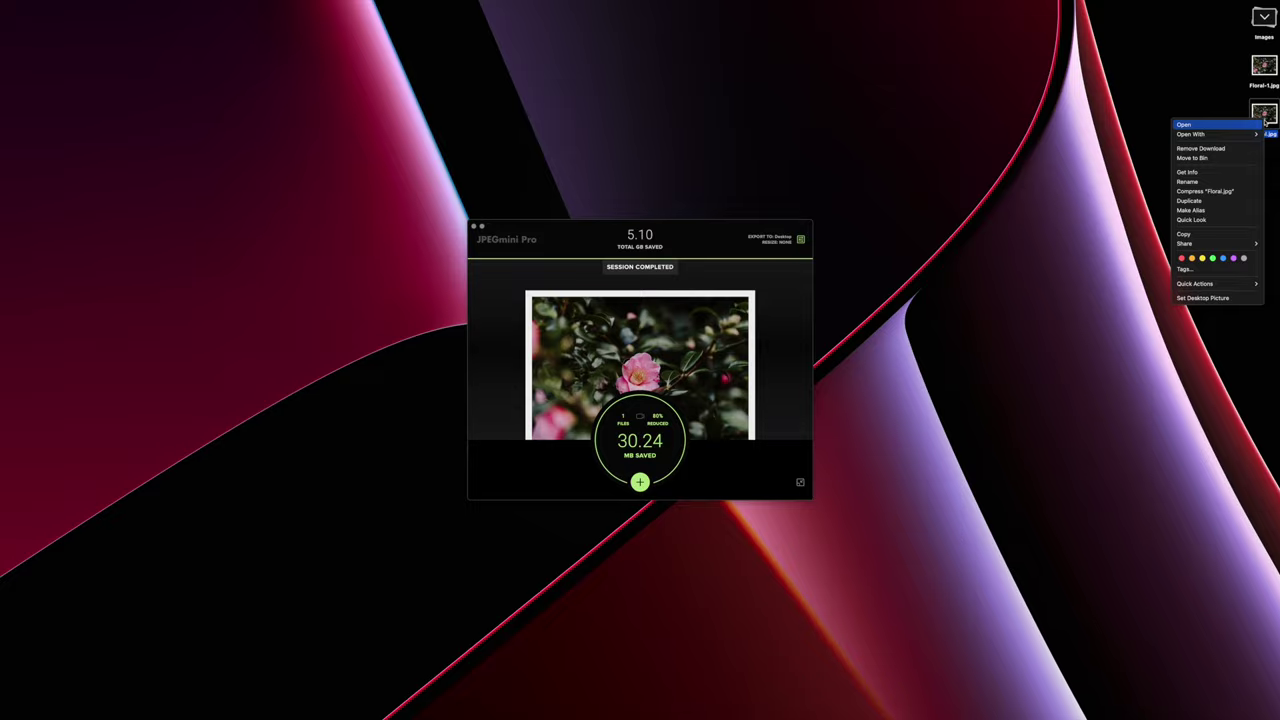
pyautogui.click(1215, 172)
pyautogui.rightClick(1264, 66)
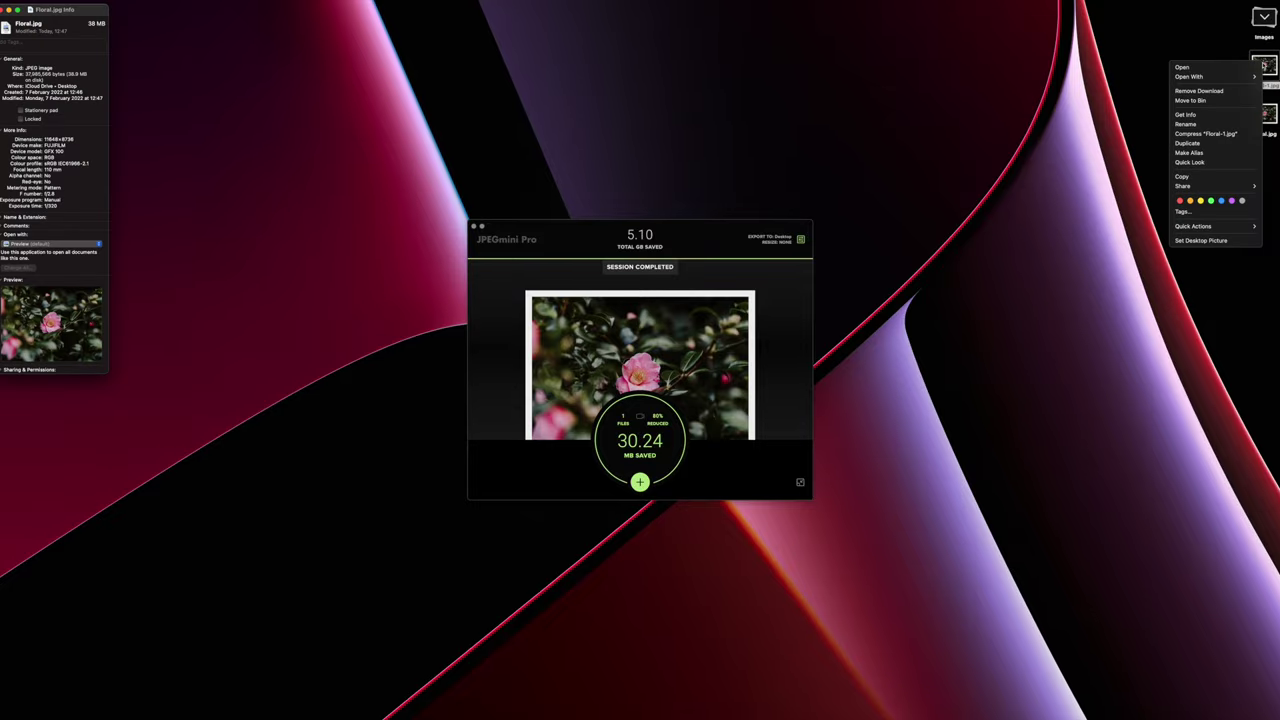
pyautogui.click(1227, 119)
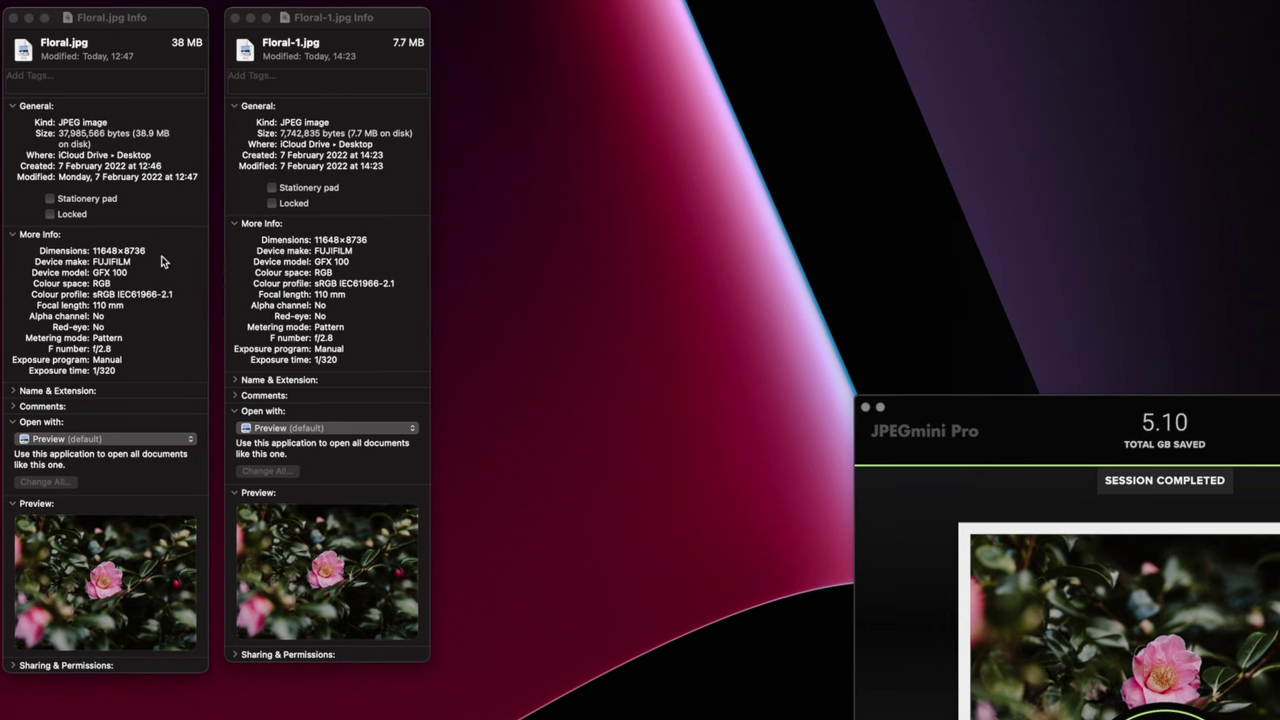
pyautogui.moveTo(148, 250); pyautogui.dragTo(89, 251)
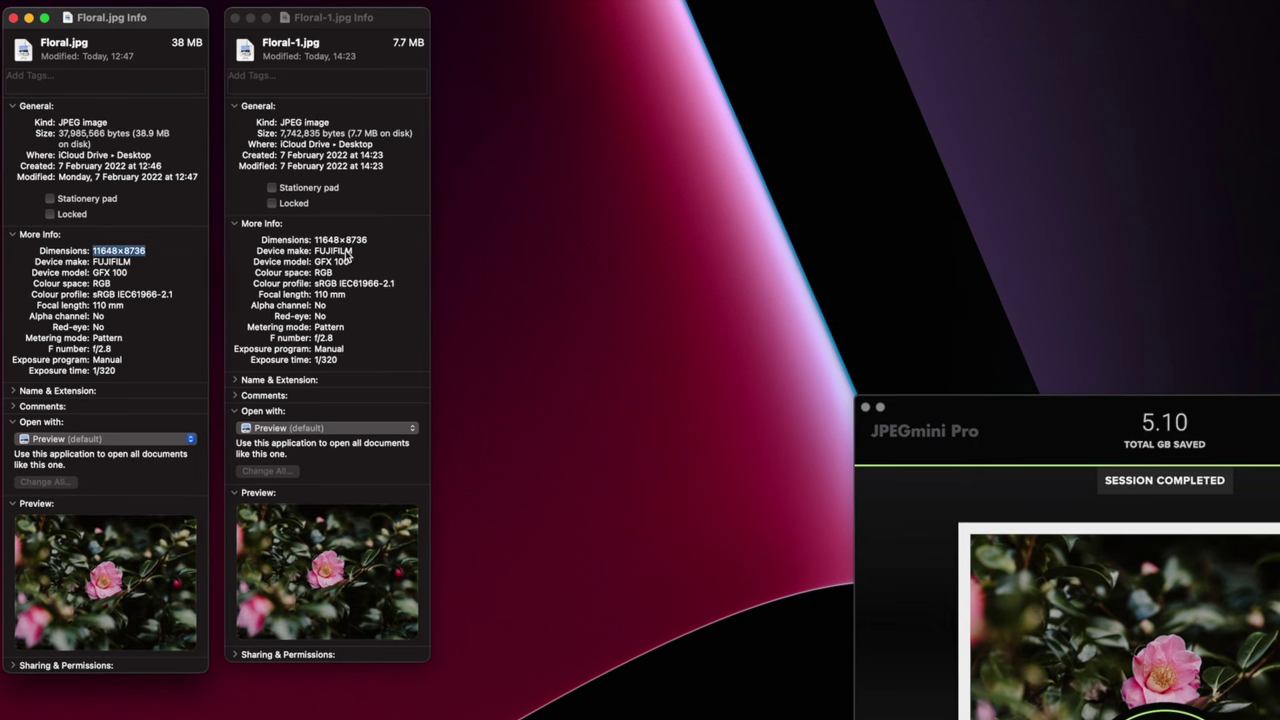
pyautogui.moveTo(368, 241); pyautogui.dragTo(318, 240)
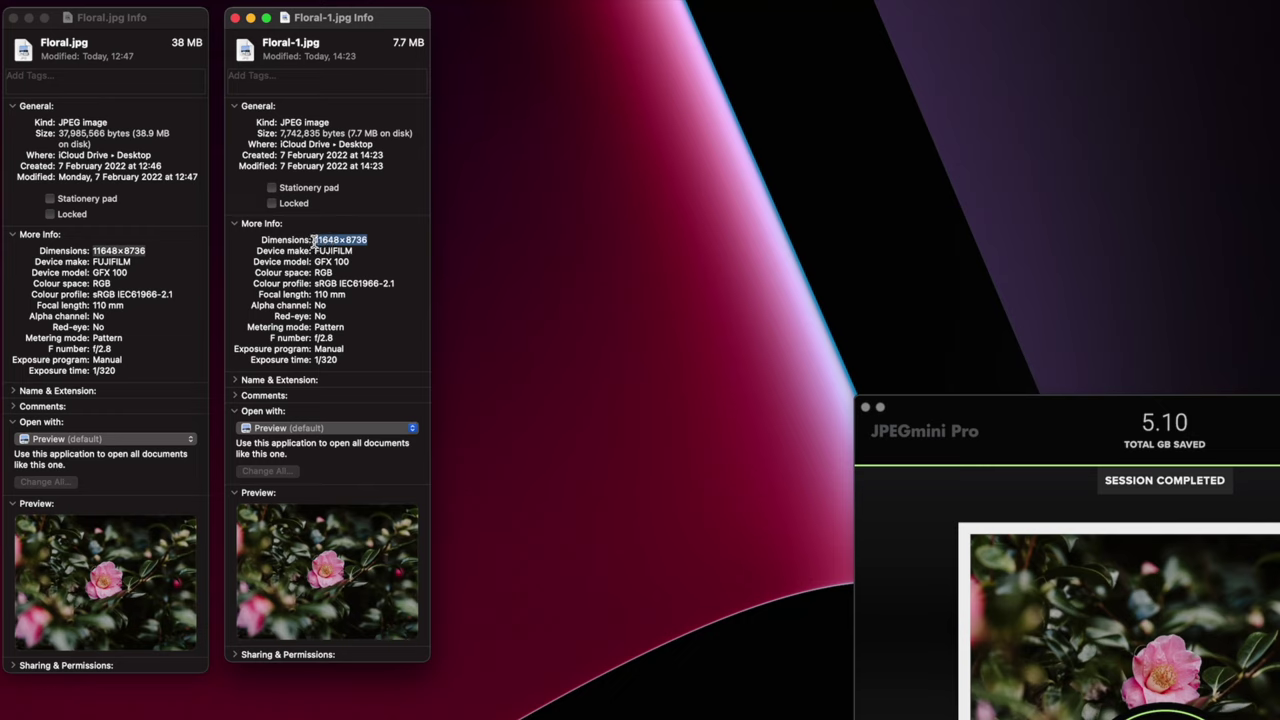
pyautogui.click(387, 303)
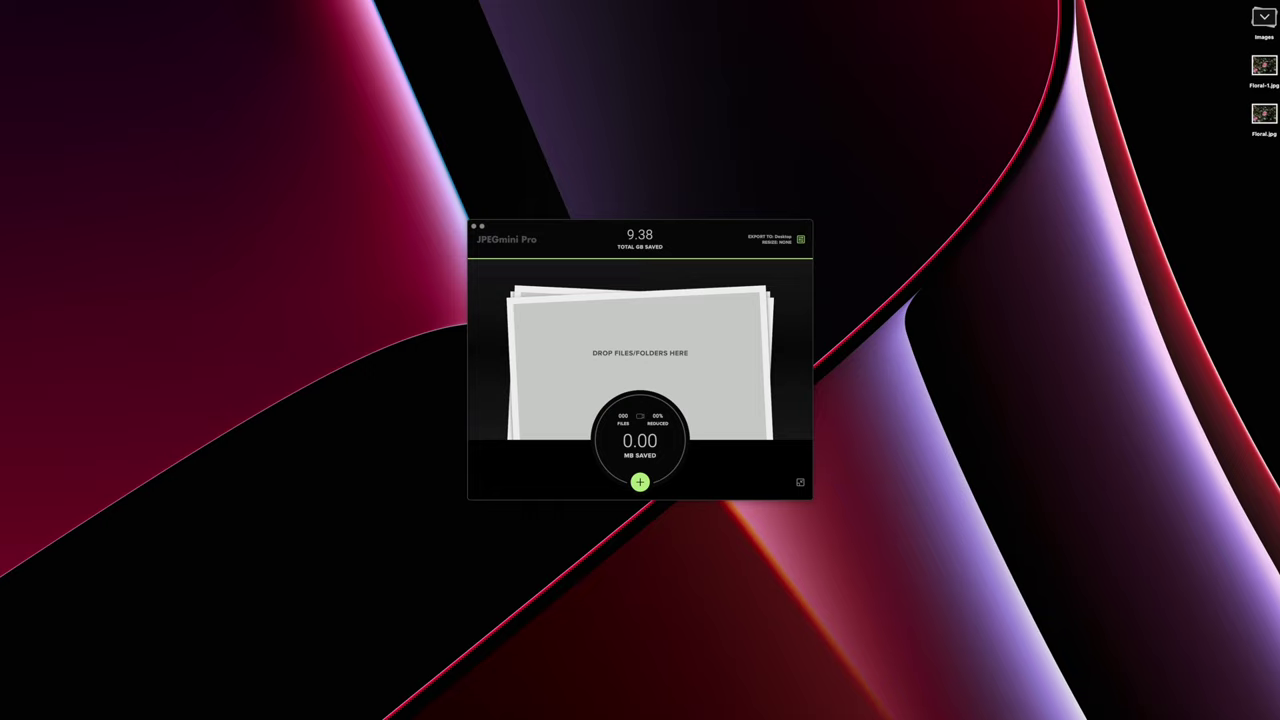
# Step: Set the Resize preference to Max Long Edge 2048 and apply it
pyautogui.click(800, 239)
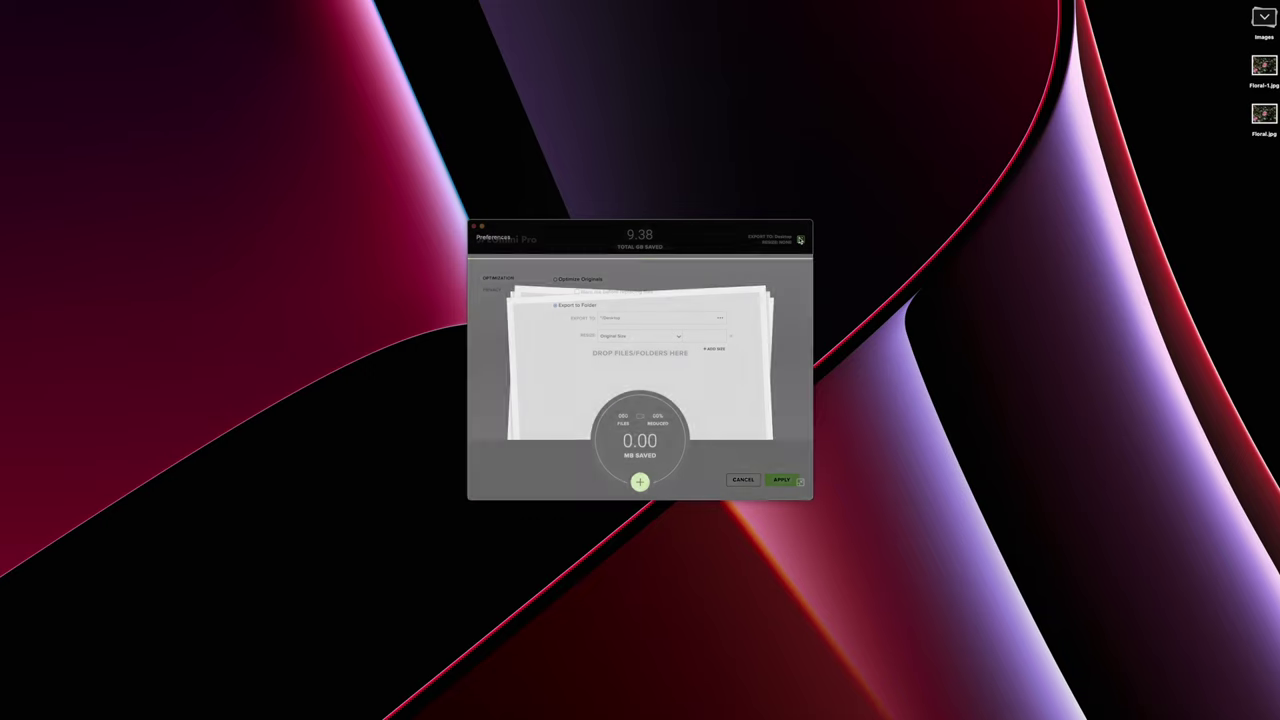
pyautogui.click(608, 334)
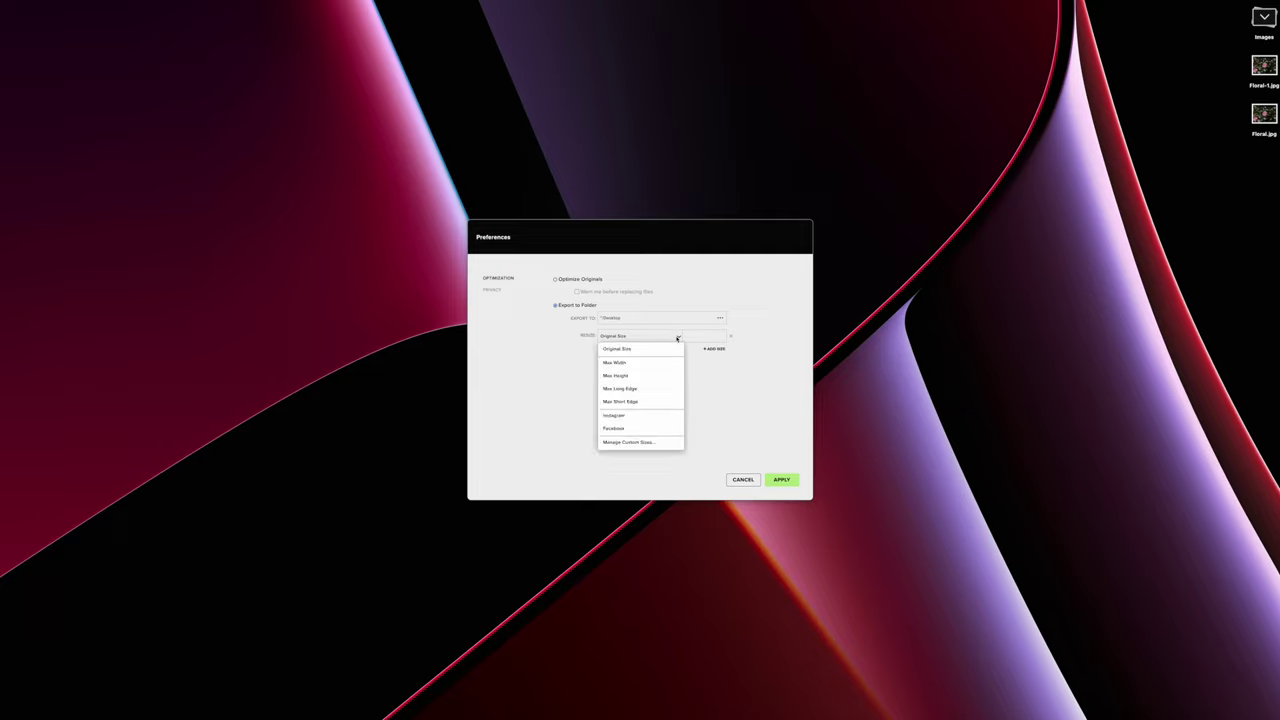
pyautogui.click(643, 392)
pyautogui.write('2048')
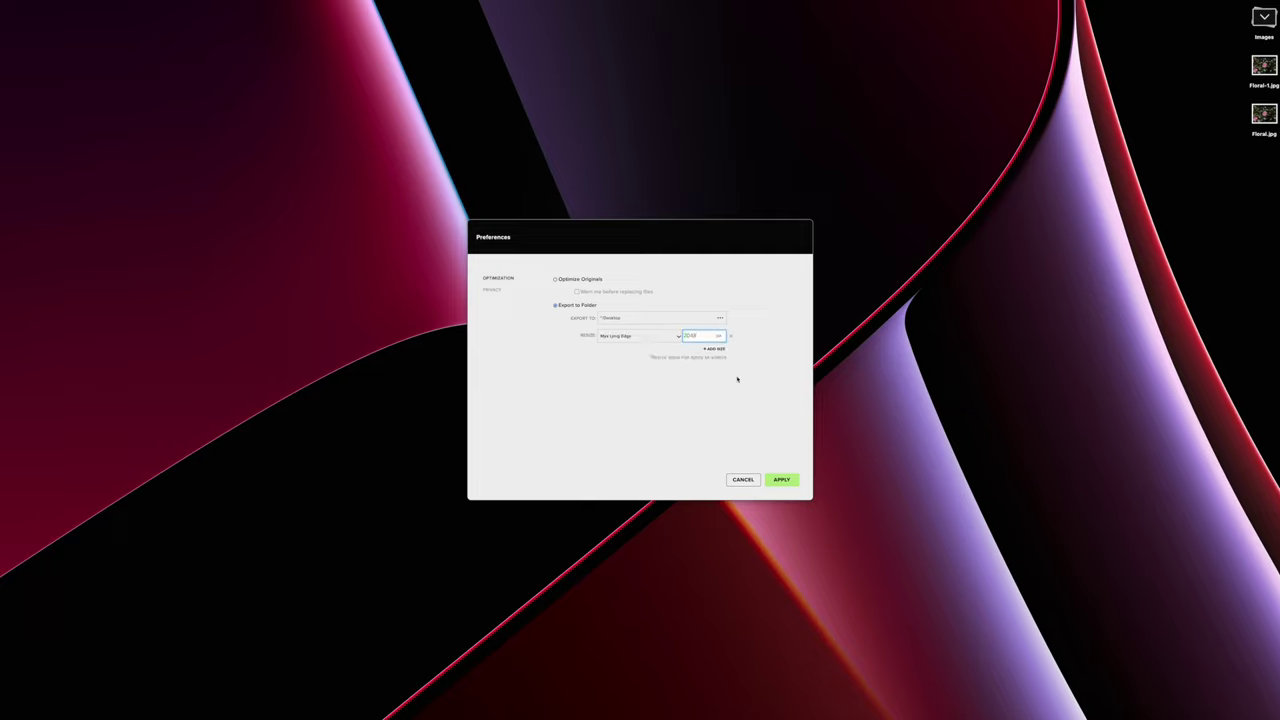
pyautogui.click(781, 479)
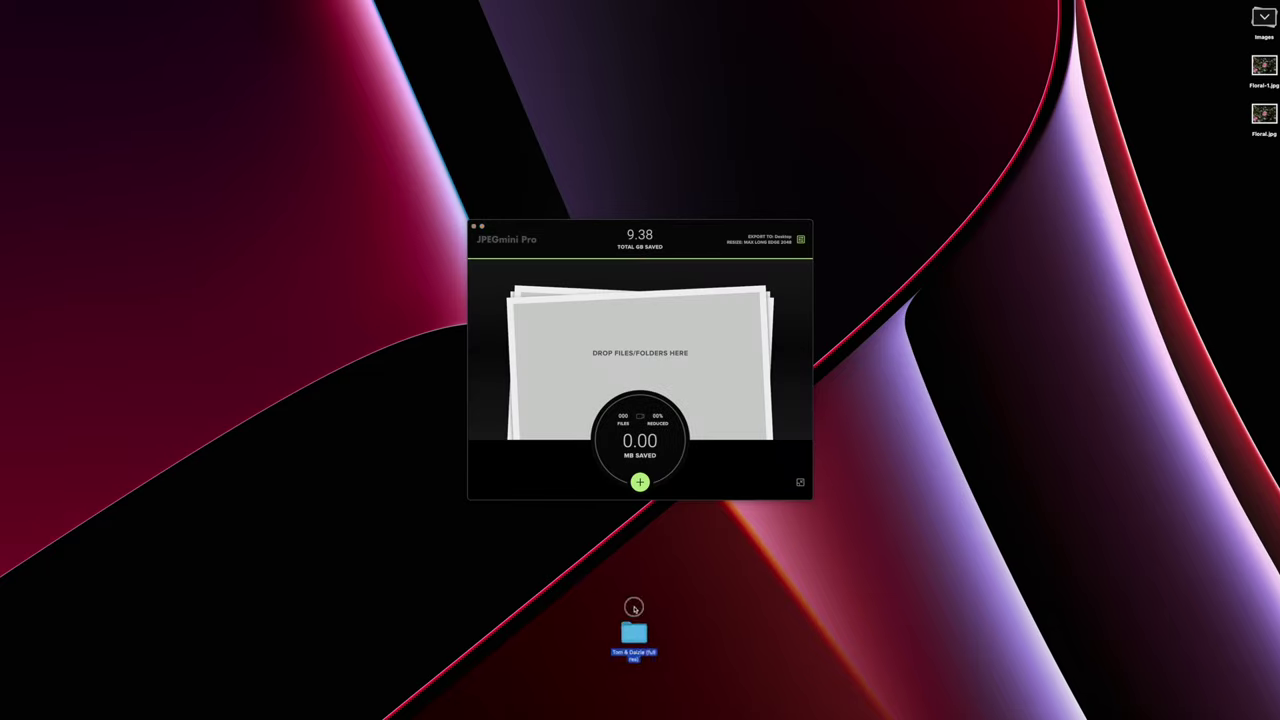
# Step: Compress the Desktop's full-resolution photo folder, 604 files saving 7.15 GB
pyautogui.moveTo(634, 622); pyautogui.dragTo(629, 340)
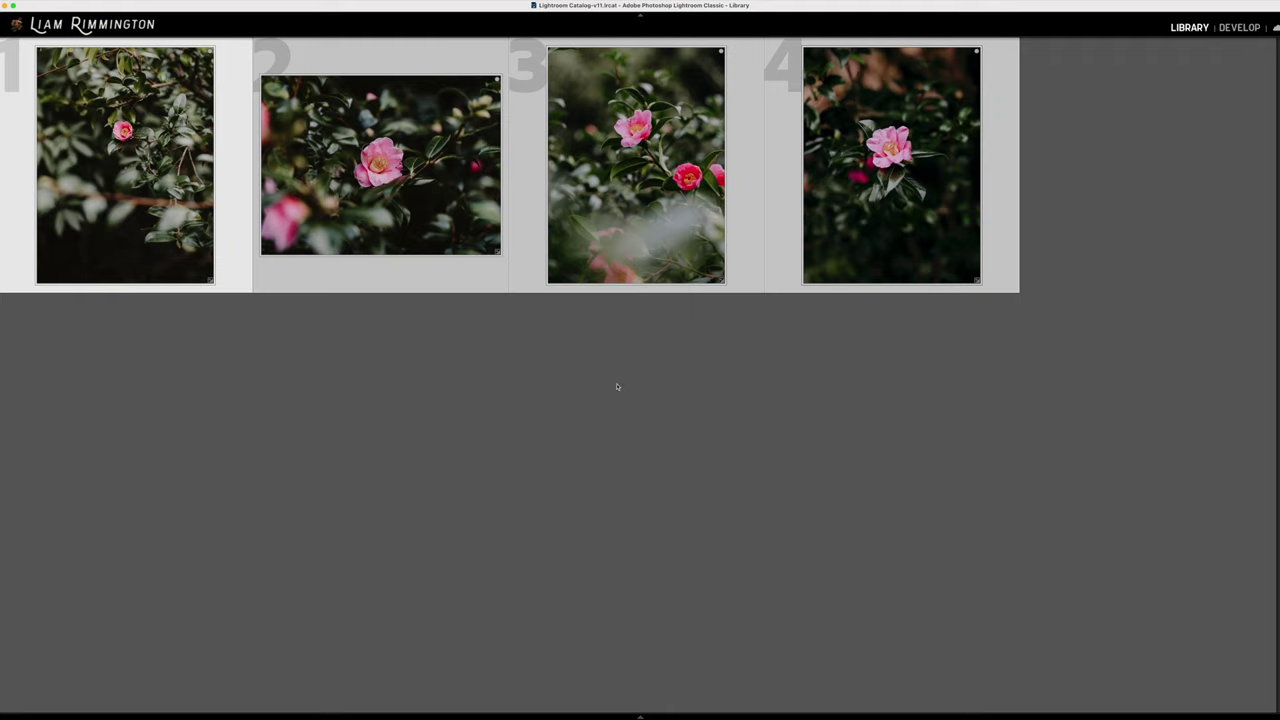
# Step: Insert the JPEGmini post-process action into the Export 4 Files settings
pyautogui.rightClick(428, 183)
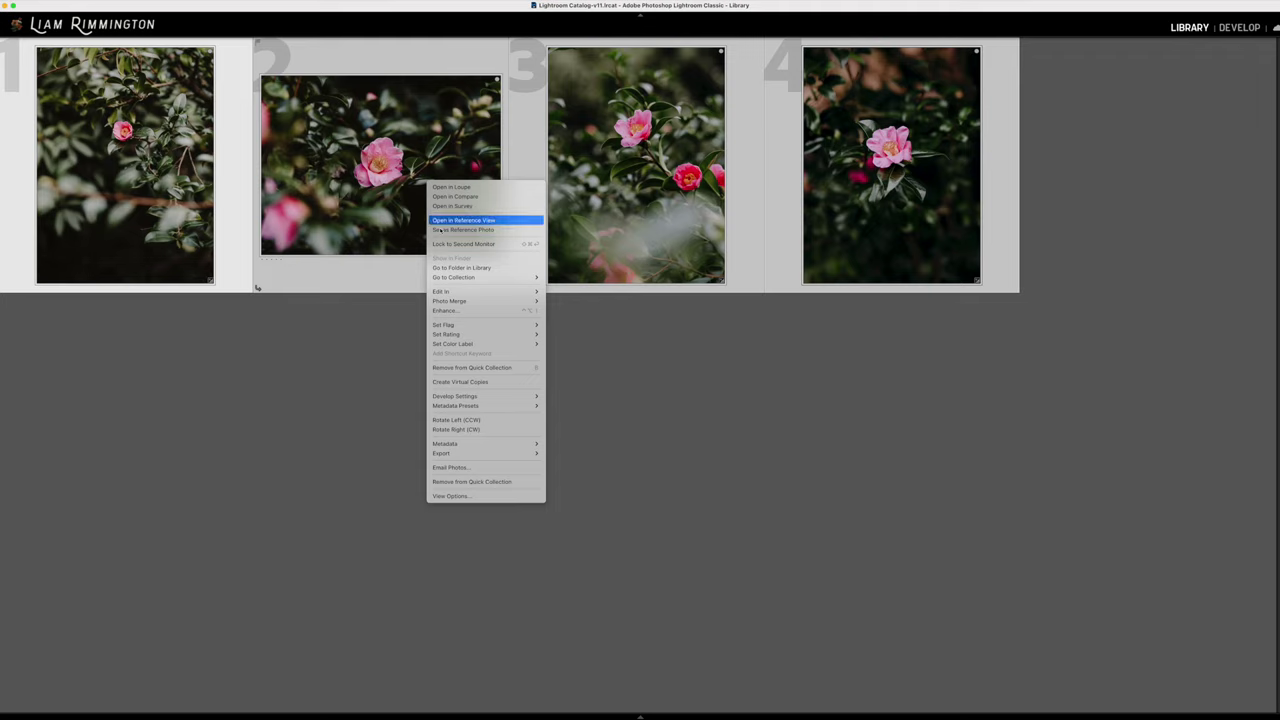
pyautogui.click(562, 452)
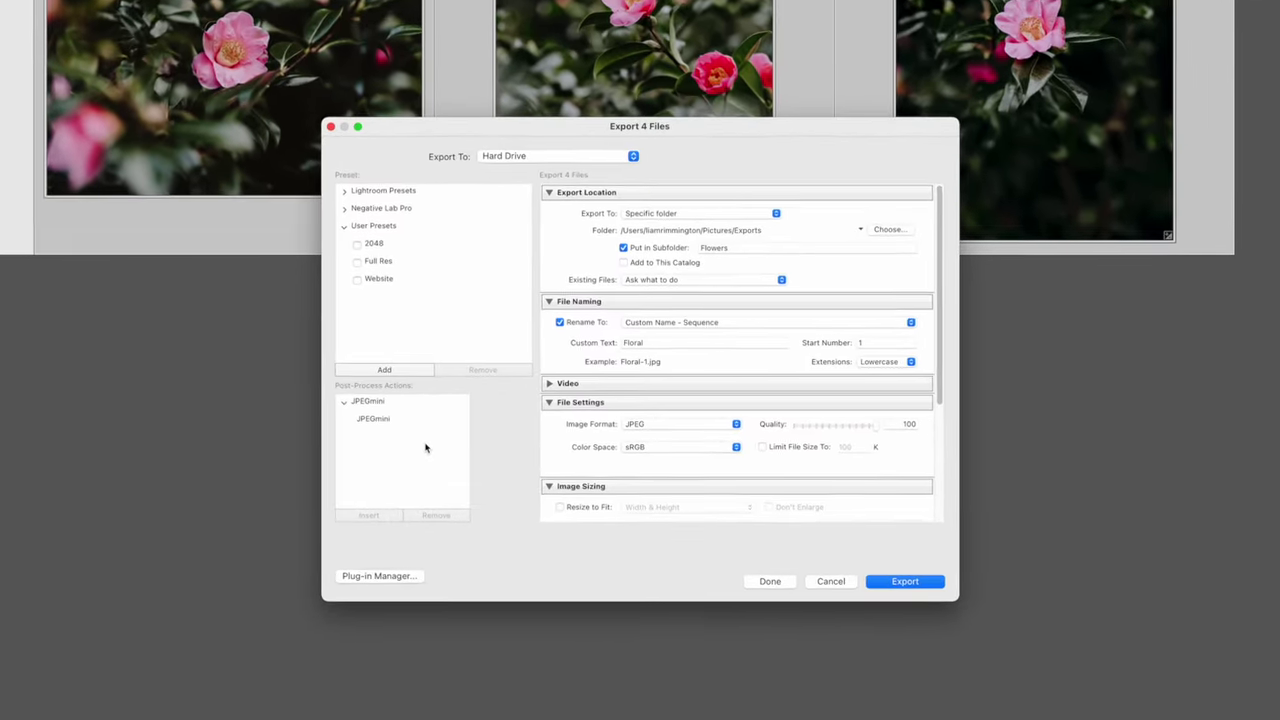
pyautogui.click(398, 419)
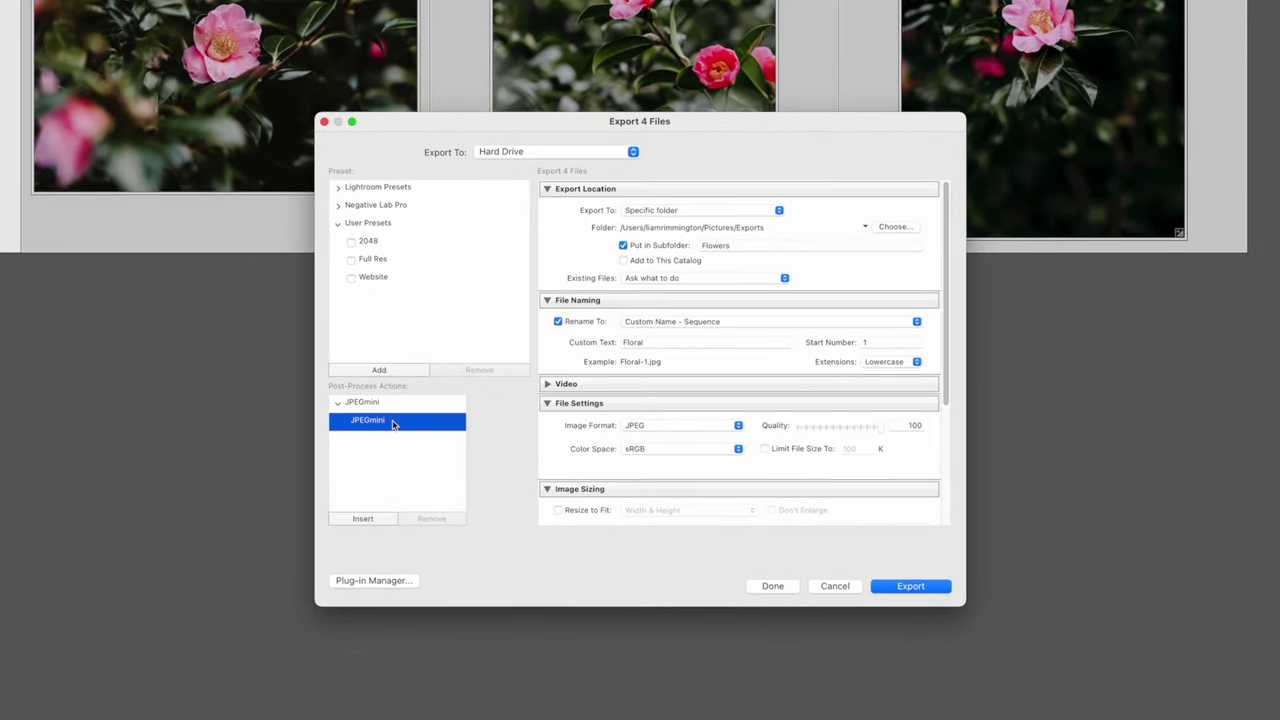
pyautogui.click(384, 519)
pyautogui.scroll(-6, 726, 450)
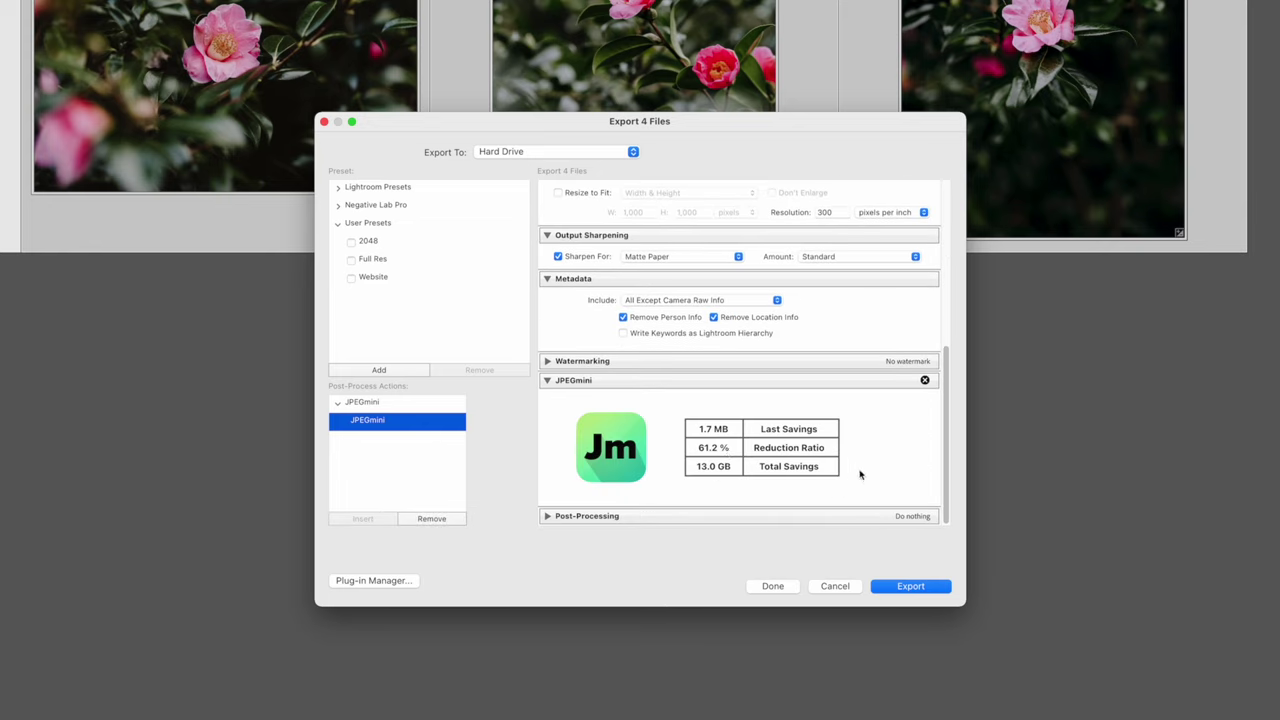
# Step: Switch from the 2048 preset to the Website preset and review its 2,500-pixel sizing and JPEGmini step
pyautogui.click(383, 243)
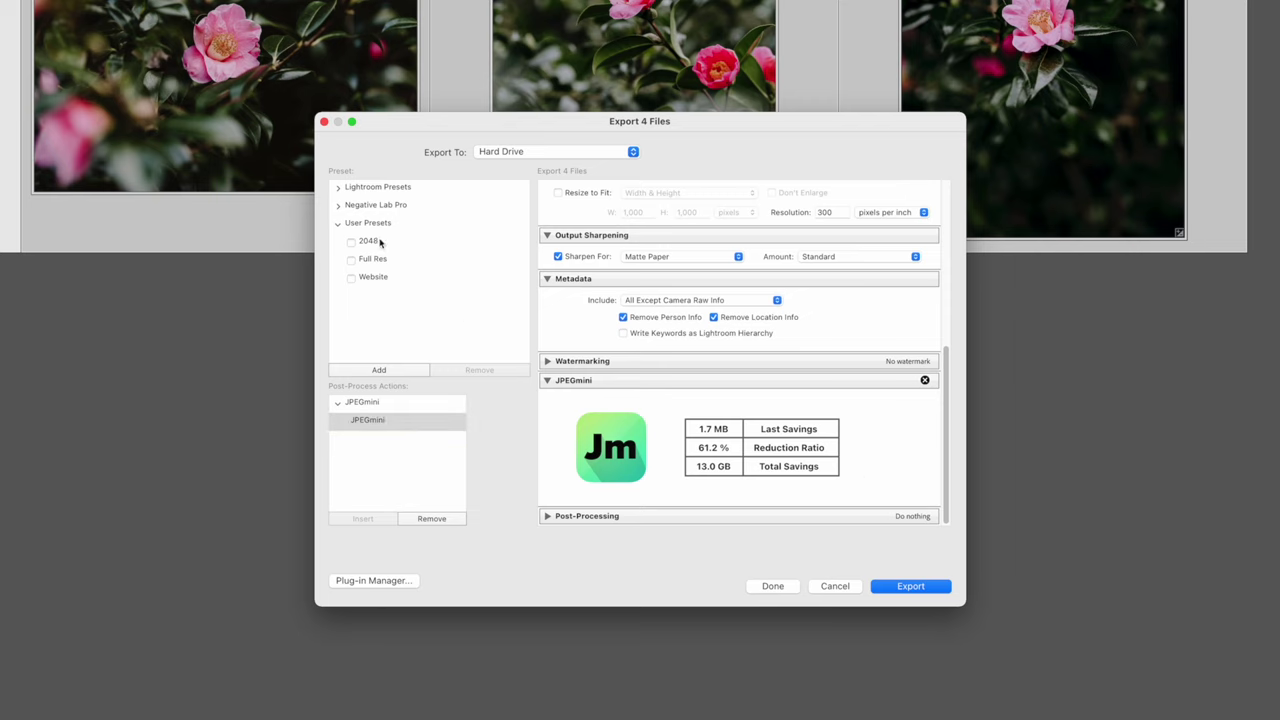
pyautogui.scroll(-10, 708, 397)
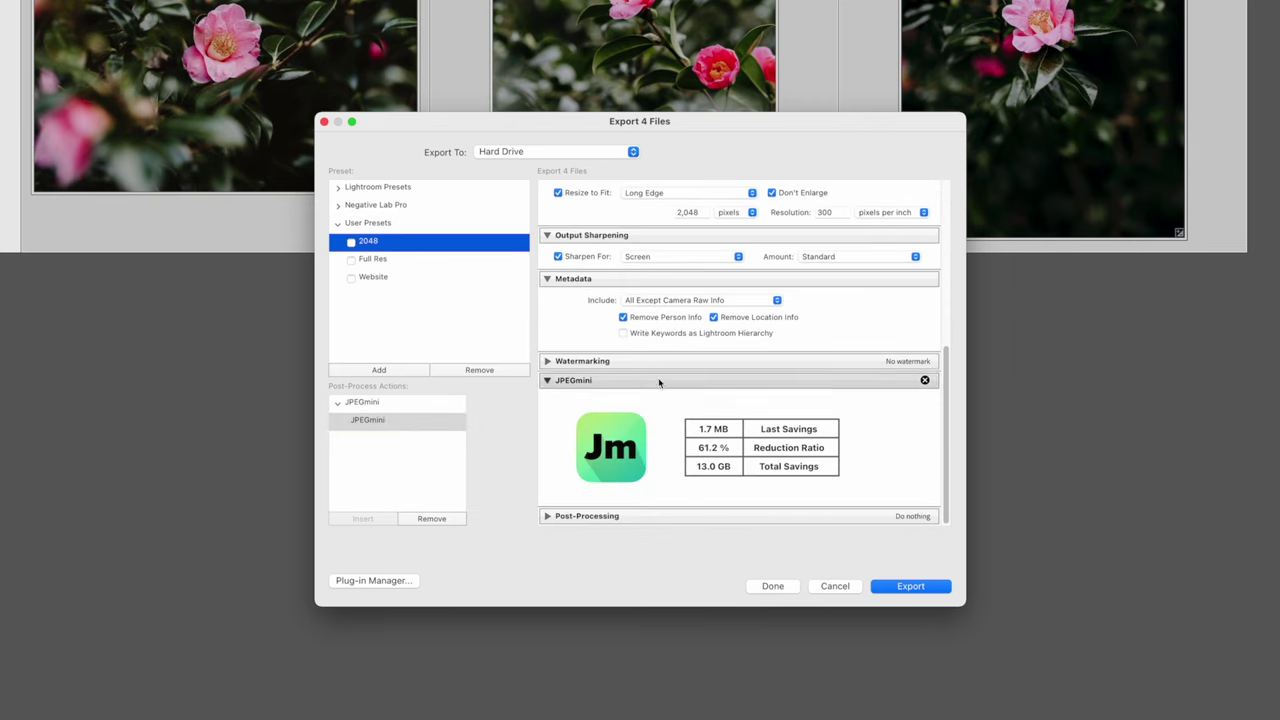
pyautogui.click(410, 280)
pyautogui.scroll(-10, 708, 385)
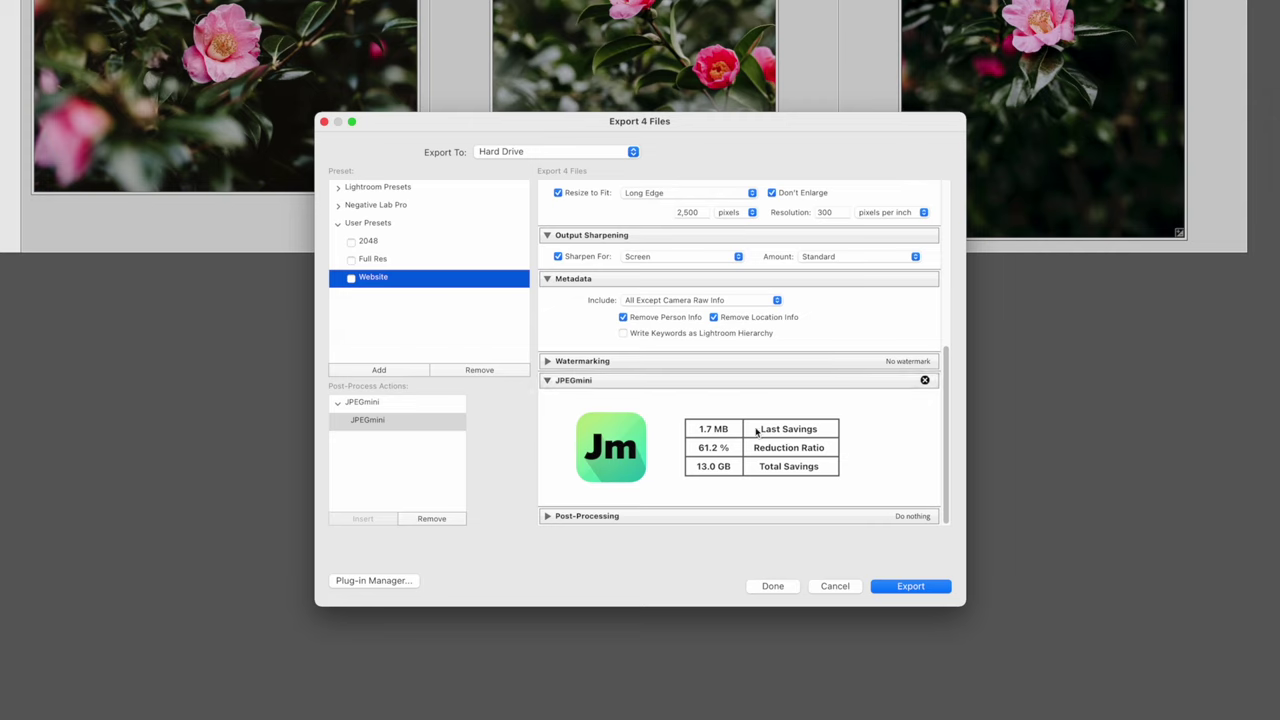
pyautogui.scroll(3, 758, 432)
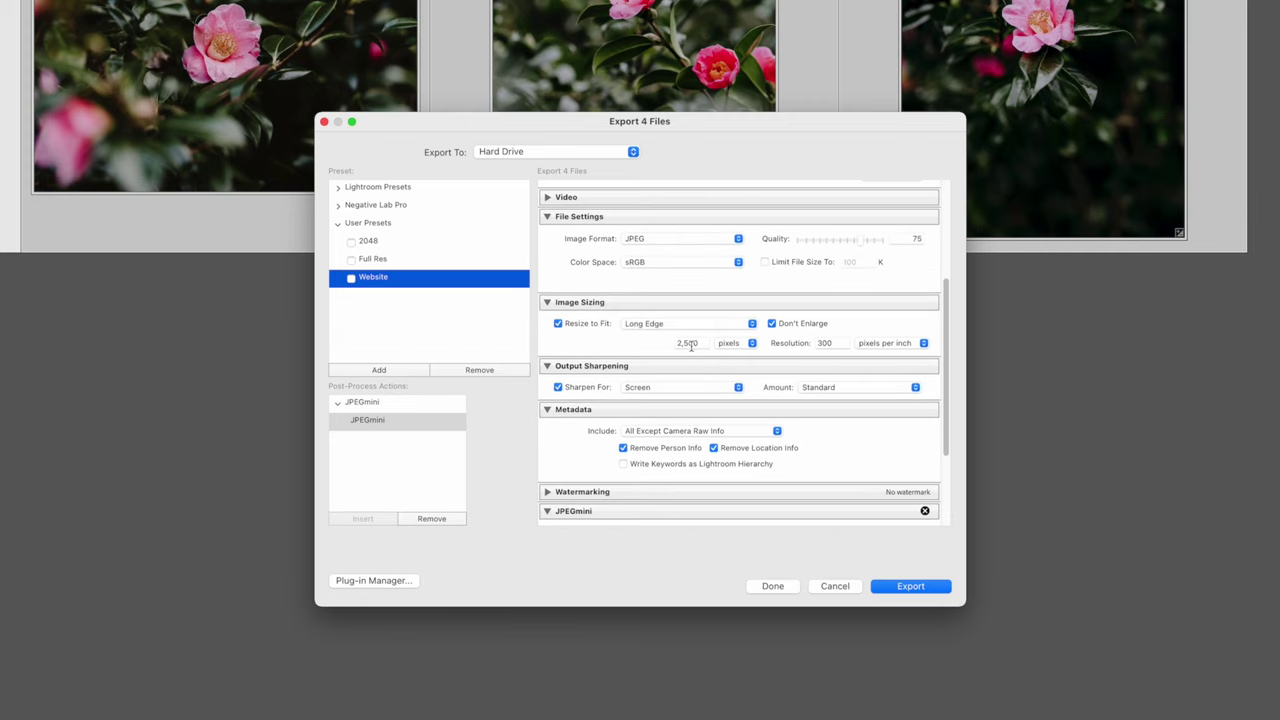
pyautogui.scroll(-3, 872, 328)
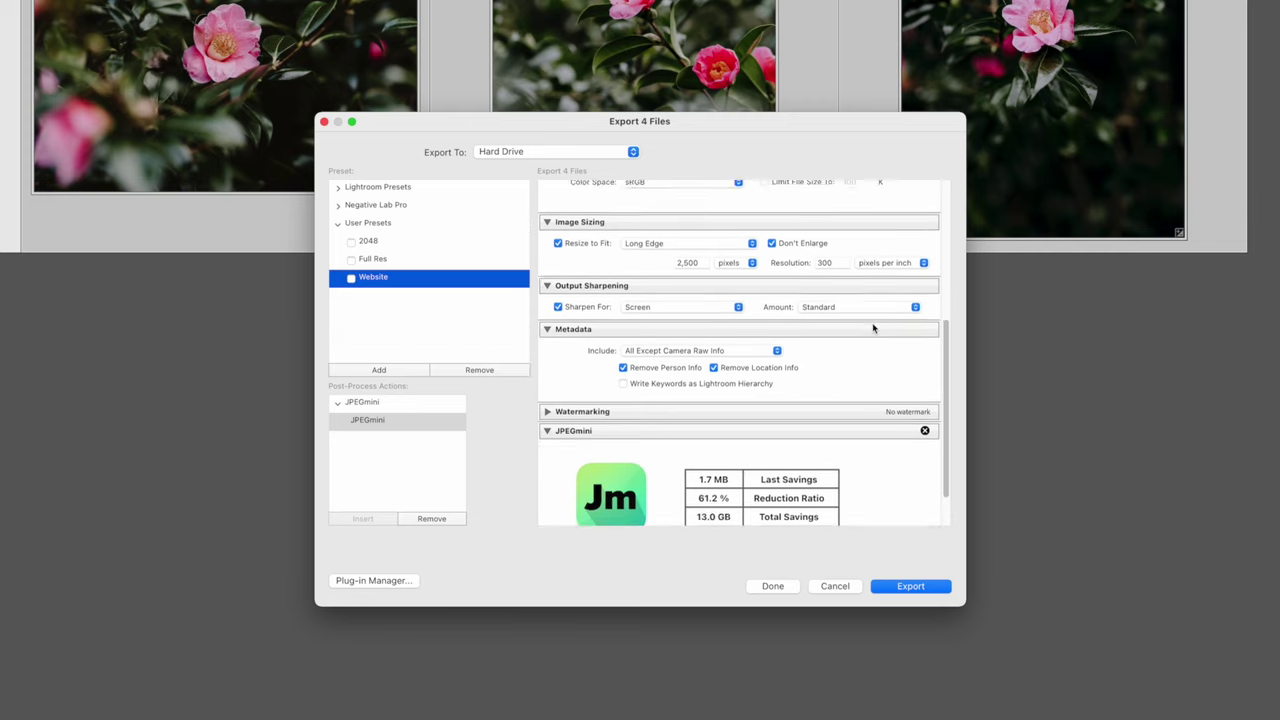